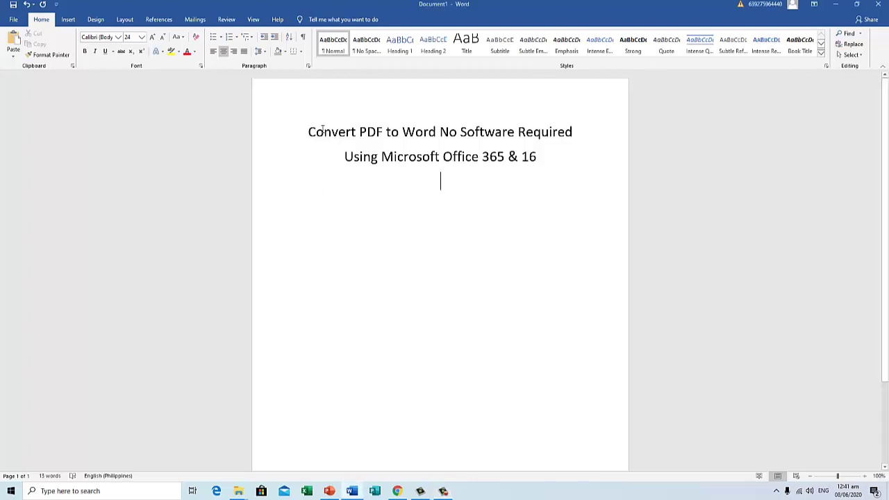
# - Delete both title lines from Document1 and close it, bringing up the save prompt
pyautogui.moveTo(310, 131); pyautogui.dragTo(607, 168)
pyautogui.press('Delete')
pyautogui.hotkey('ctrl', 'w')
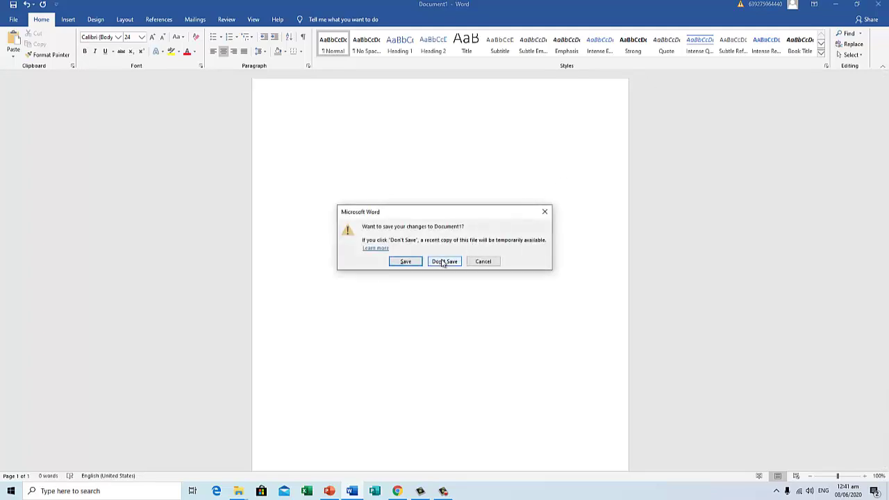
# - Close the untitled document without saving and minimize PowerPoint to reveal the desktop
pyautogui.click(444, 262)
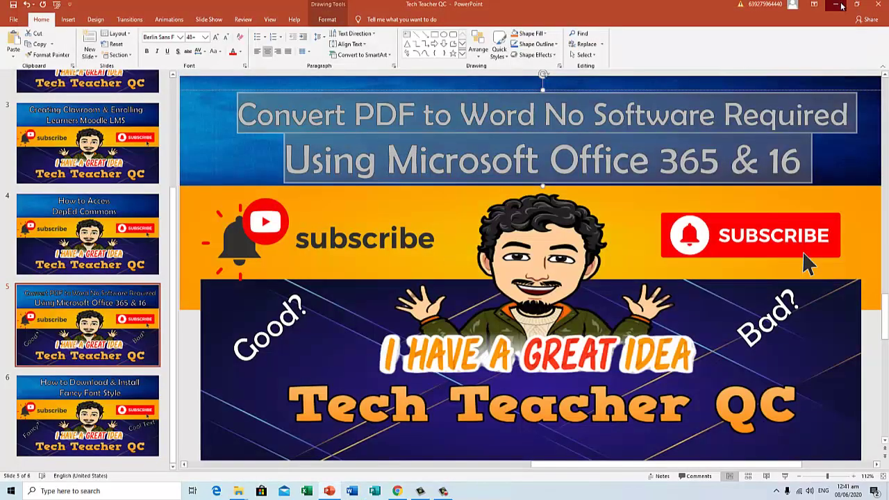
pyautogui.click(837, 5)
pyautogui.moveTo(474, 108); pyautogui.dragTo(218, 64)
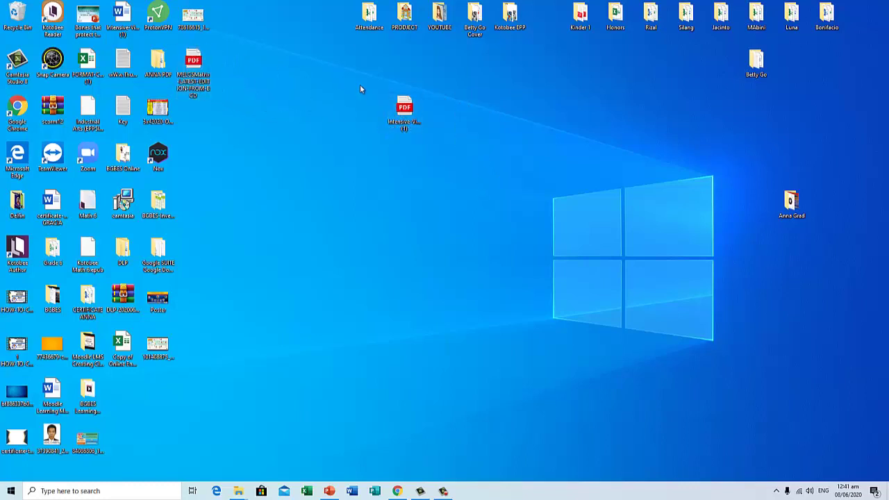
# - Nudge the proposal PDF icon on the desktop, then open the Intensive Virtual Training Workshops proposal PDF
pyautogui.moveTo(360, 84); pyautogui.dragTo(486, 164)
pyautogui.click(505, 166)
pyautogui.click(405, 117)
pyautogui.moveTo(406, 117); pyautogui.dragTo(441, 117)
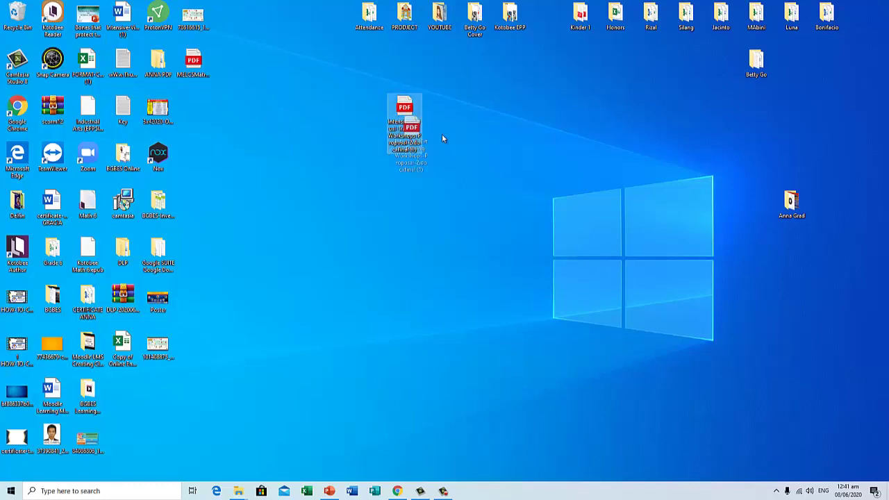
pyautogui.click(555, 187)
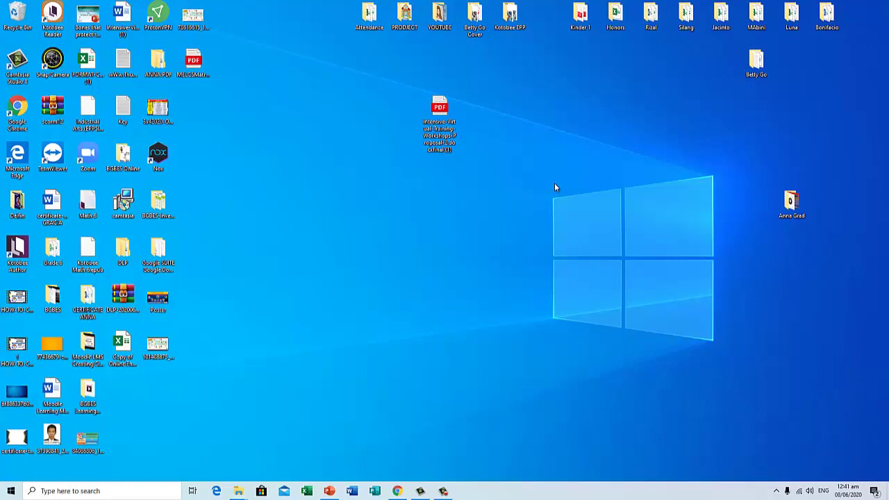
pyautogui.click(439, 109)
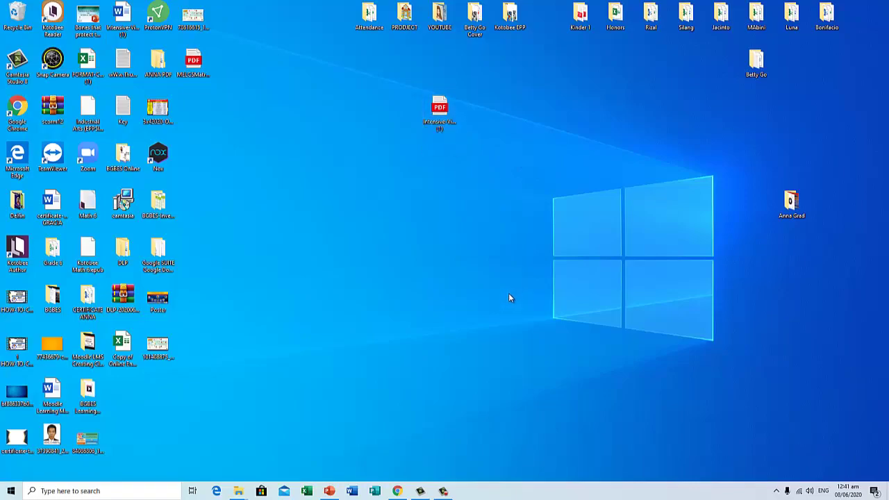
pyautogui.doubleClick(439, 118)
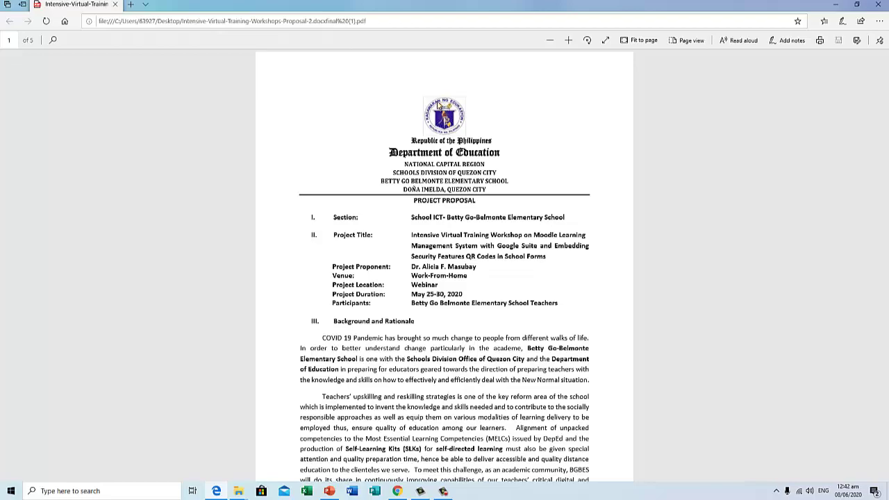
# - Scroll through the proposal PDF's first pages in Edge, then leave the viewer for the desktop
pyautogui.scroll(-10, 412, 350)
pyautogui.scroll(10, 412, 347)
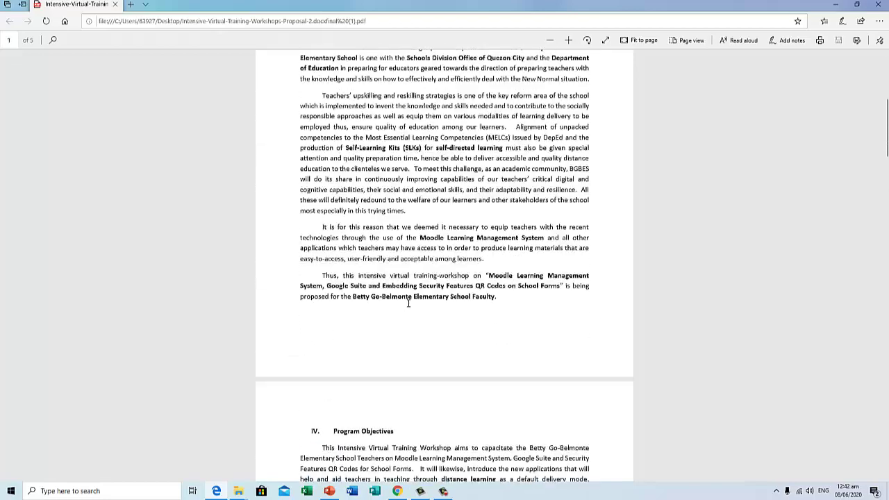
pyautogui.scroll(5, 411, 305)
pyautogui.press('super+d')
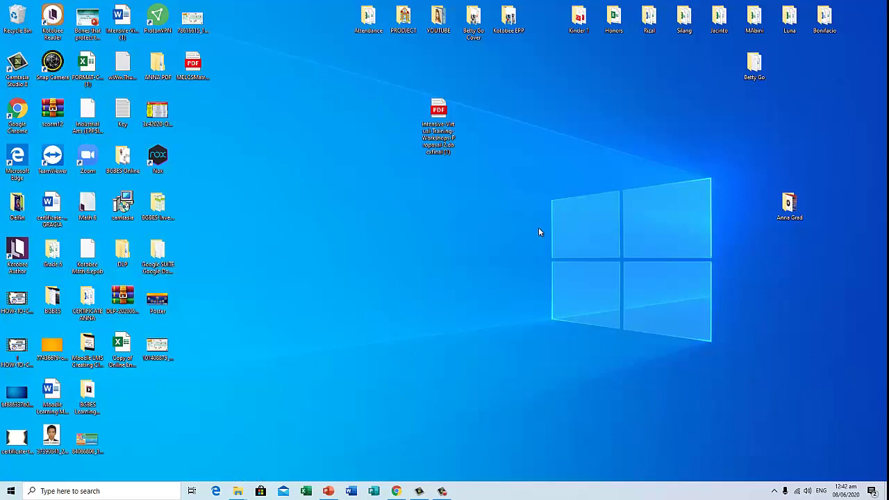
# - Drag the proposal PDF icon lower on the desktop and launch Word from the taskbar
pyautogui.moveTo(438, 114); pyautogui.dragTo(443, 167)
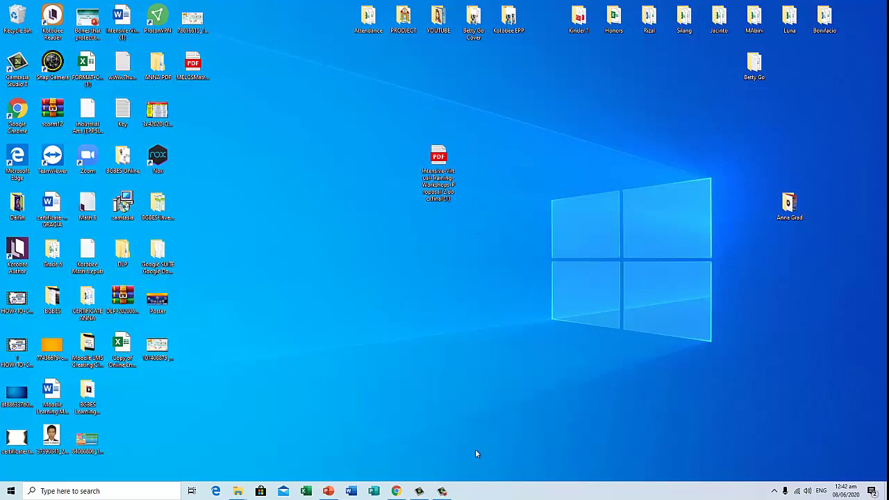
pyautogui.click(352, 491)
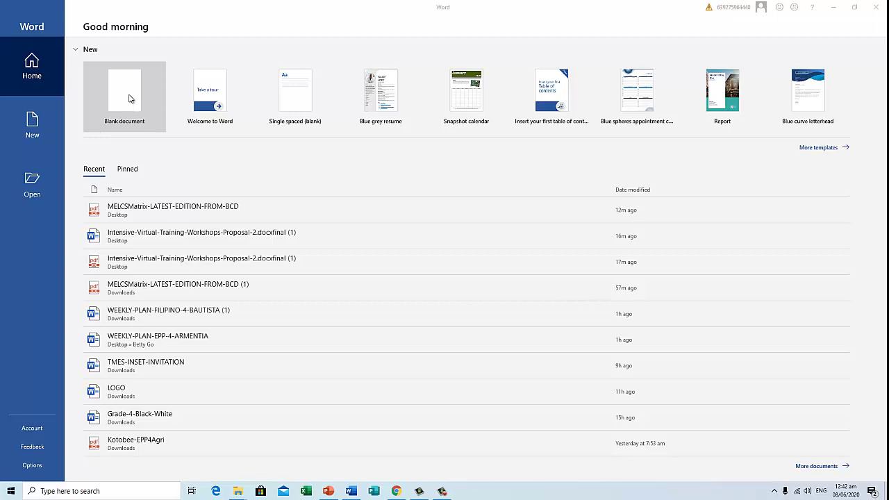
# - Create a blank Document1, then go to the File > Open page
pyautogui.click(129, 99)
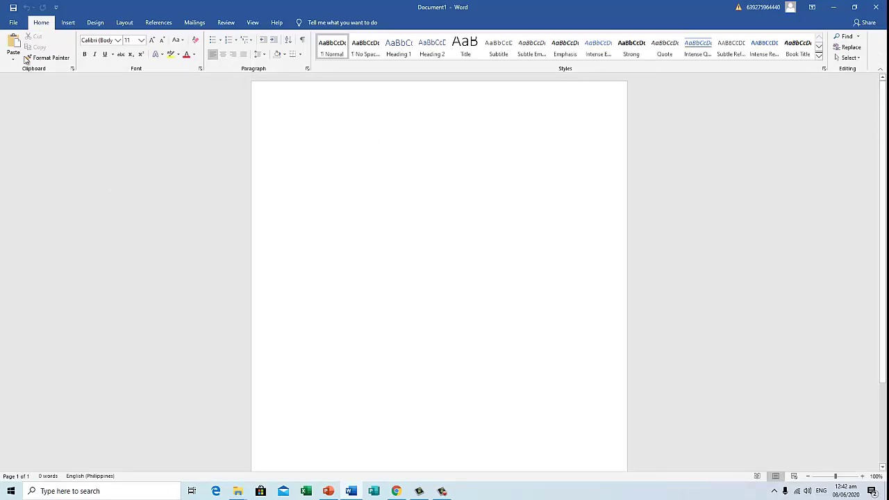
pyautogui.click(14, 24)
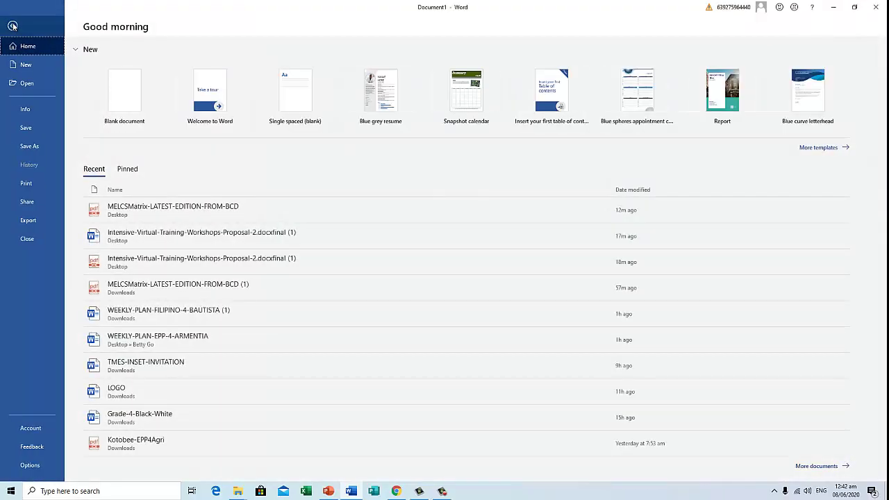
pyautogui.click(38, 89)
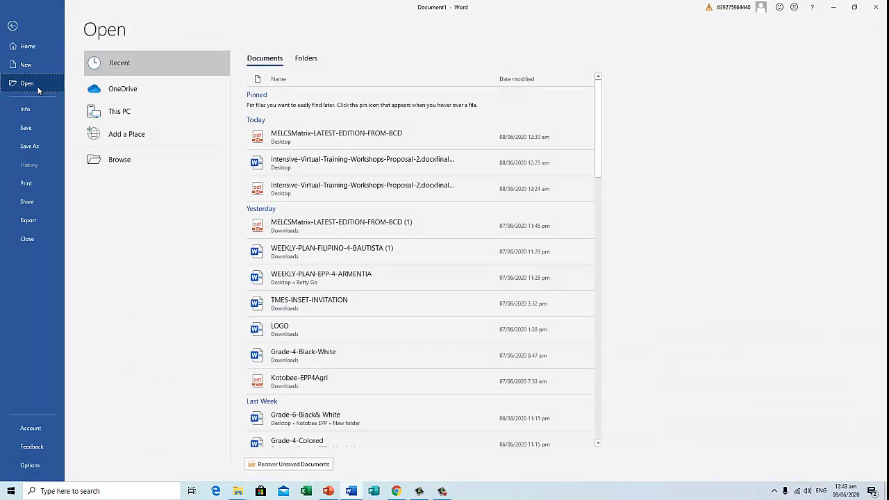
# - Open the Intensive Virtual Training Workshops proposal PDF from the Desktop and accept conversion to an editable document
pyautogui.click(127, 161)
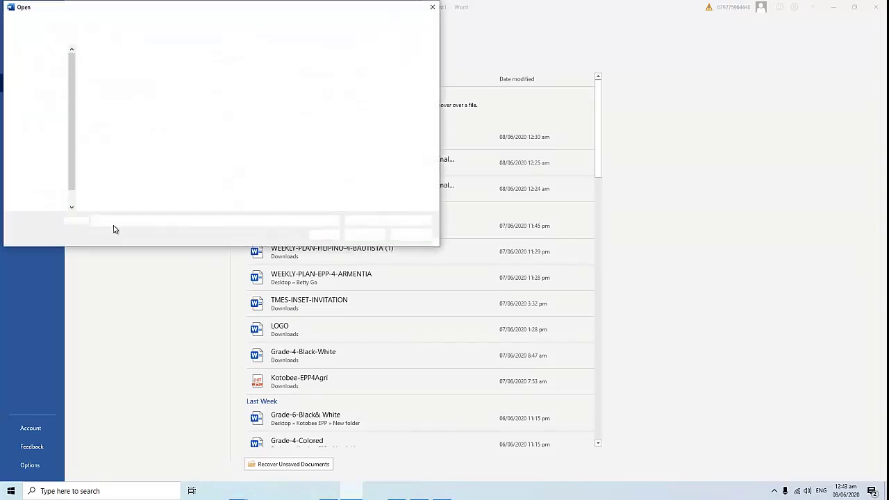
pyautogui.click(43, 71)
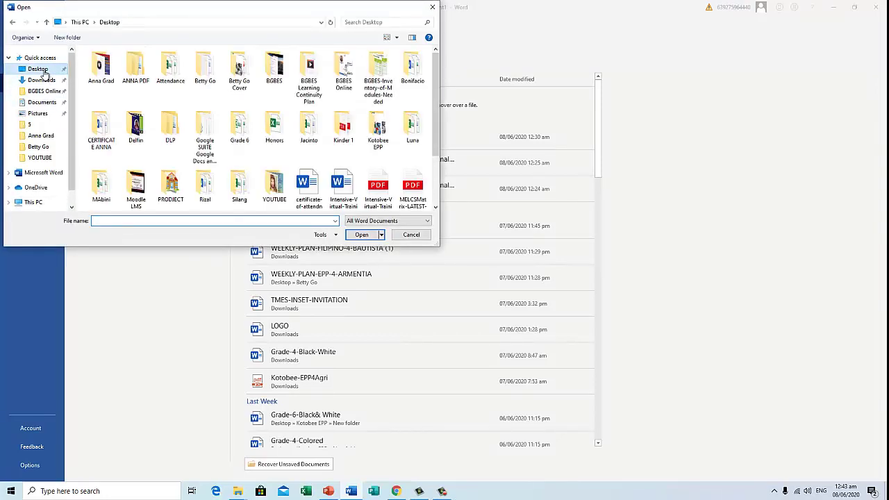
pyautogui.scroll(-2, 430, 120)
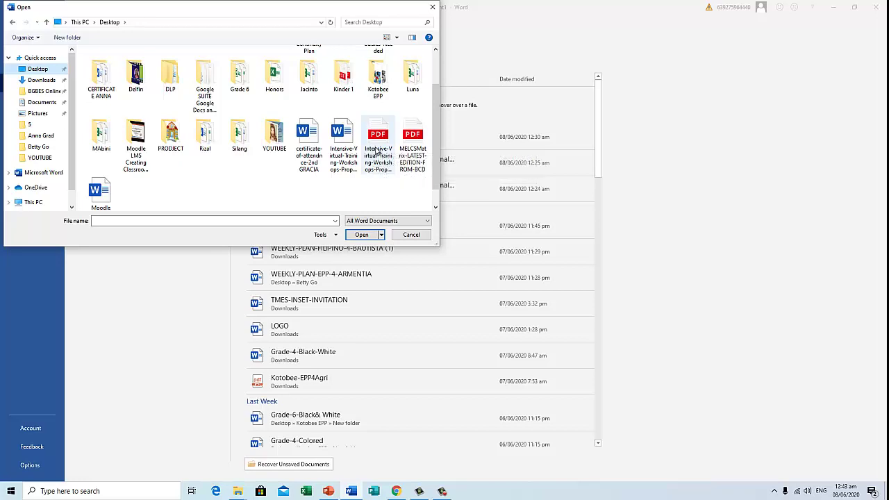
pyautogui.click(379, 149)
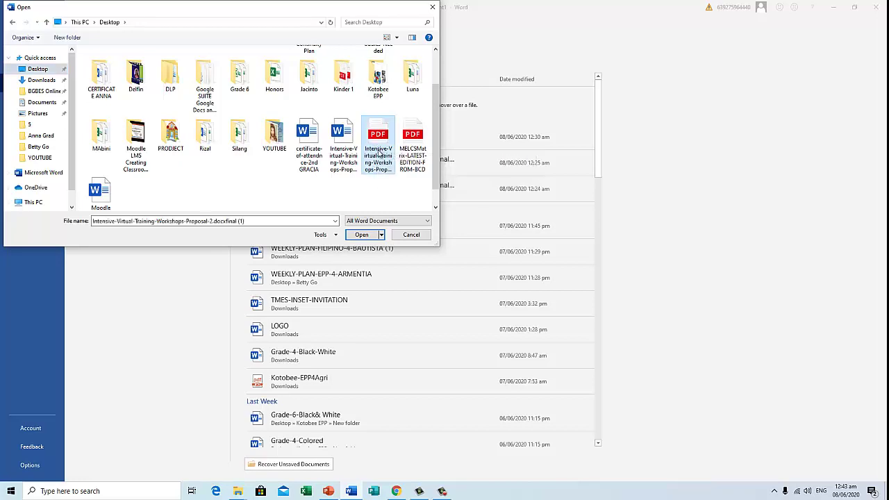
pyautogui.click(362, 234)
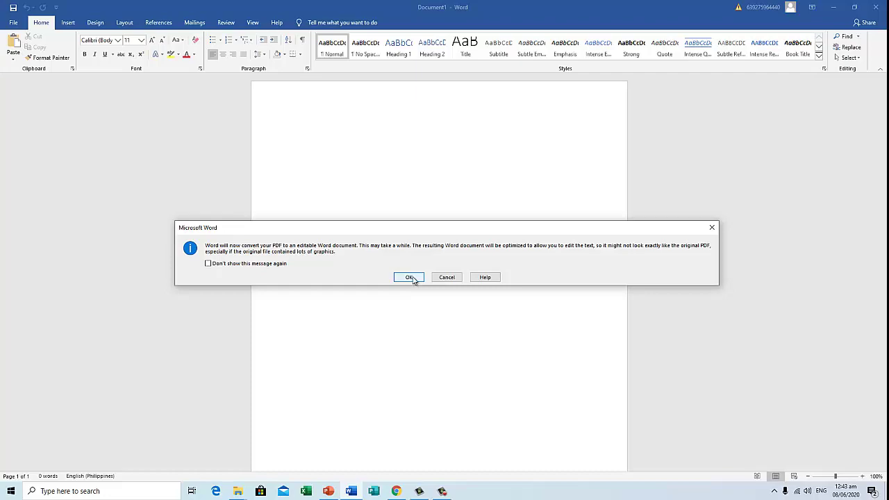
pyautogui.click(411, 277)
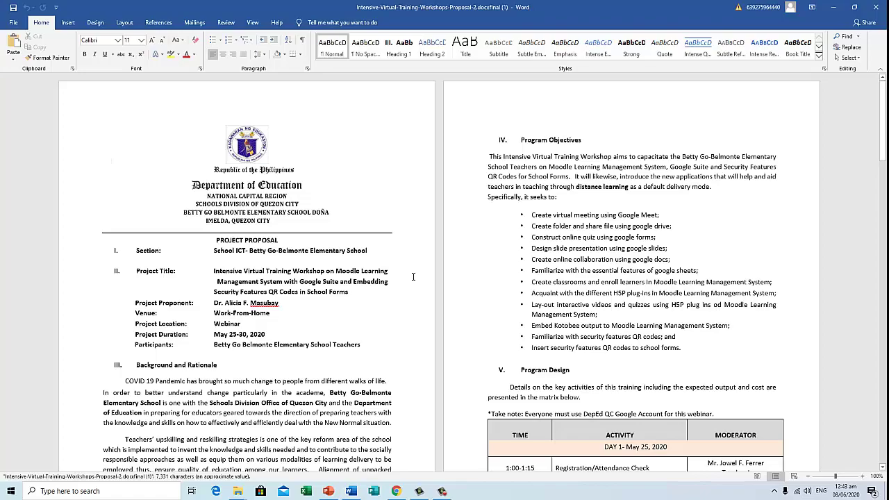
pyautogui.scroll(-5, 412, 278)
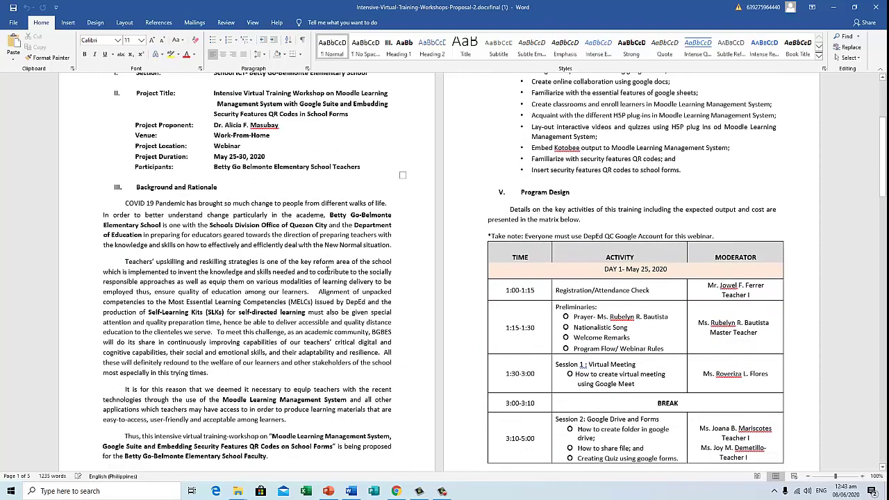
pyautogui.scroll(-1, 328, 270)
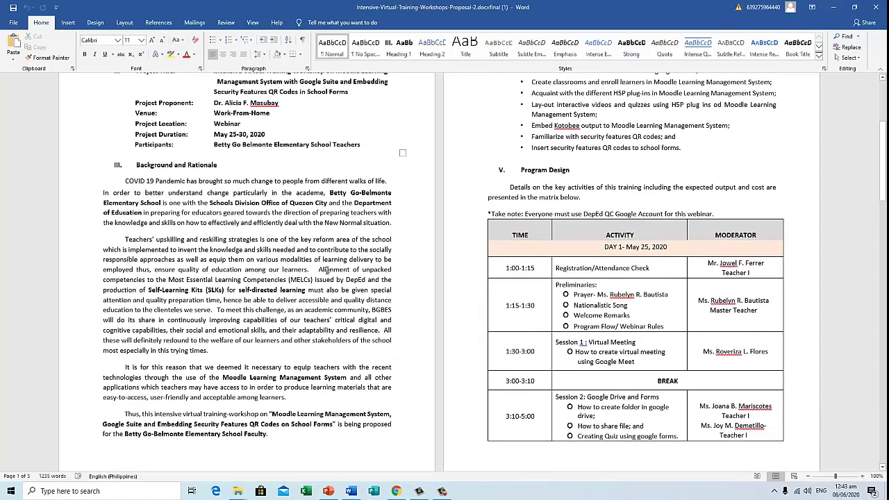
pyautogui.scroll(-4, 327, 271)
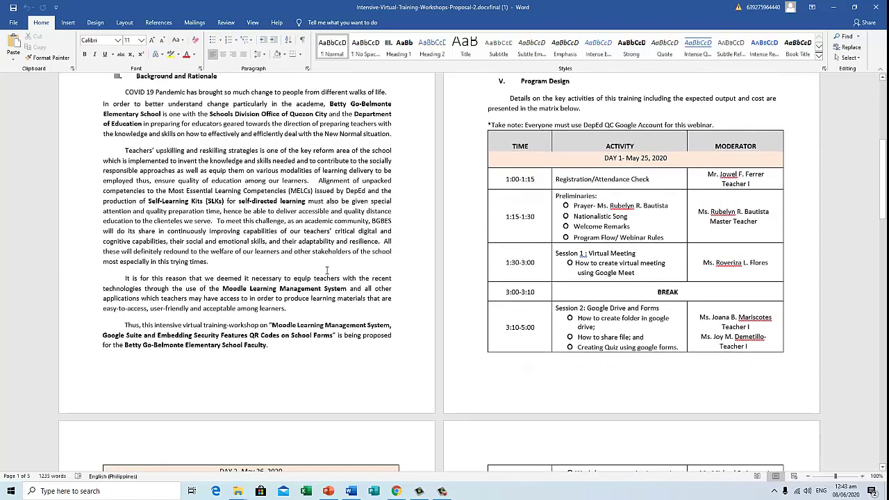
pyautogui.scroll(-5, 327, 271)
pyautogui.scroll(-5, 328, 270)
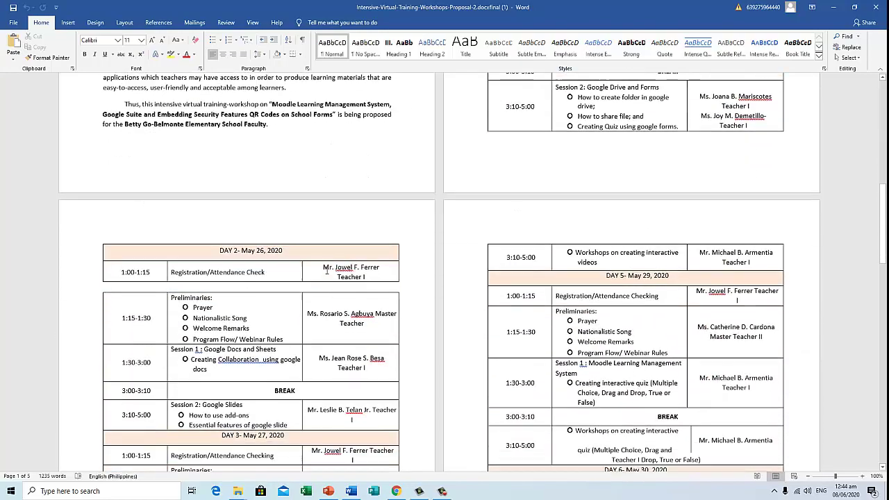
pyautogui.scroll(-3, 215, 192)
pyautogui.tripleClick(235, 186)
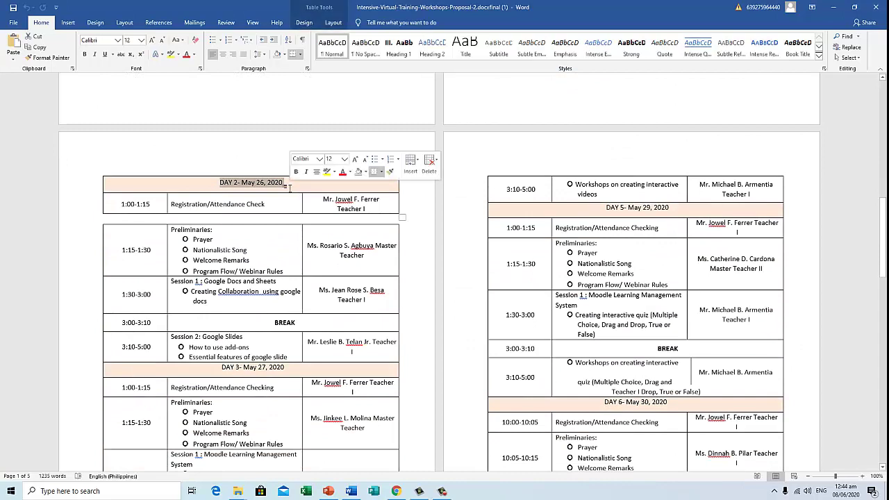
pyautogui.press('Delete')
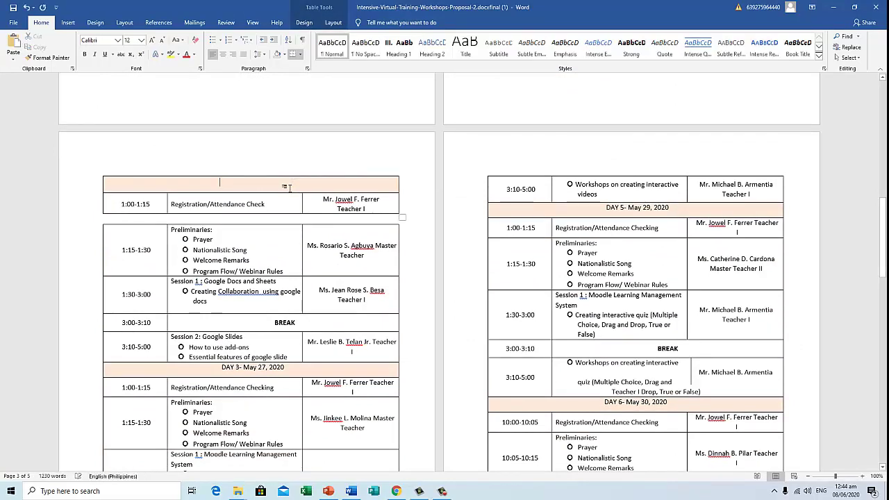
pyautogui.hotkey('ctrl', 'z')
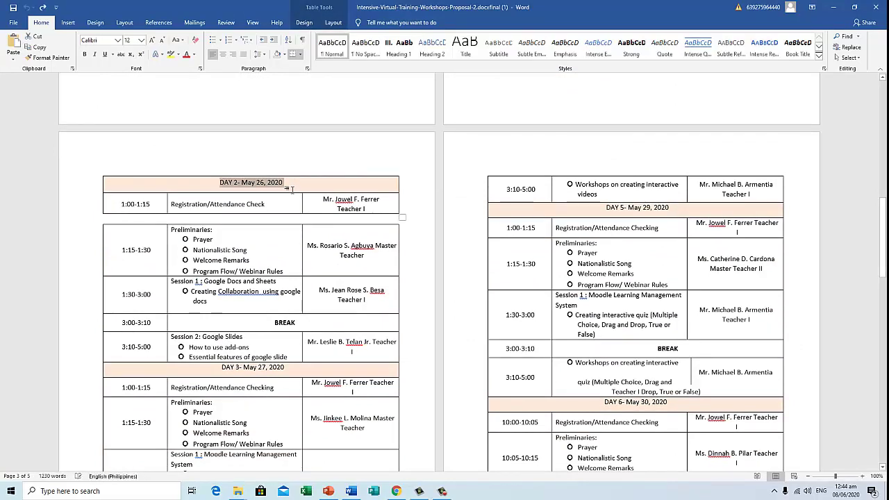
pyautogui.scroll(5, 422, 257)
pyautogui.scroll(1, 421, 257)
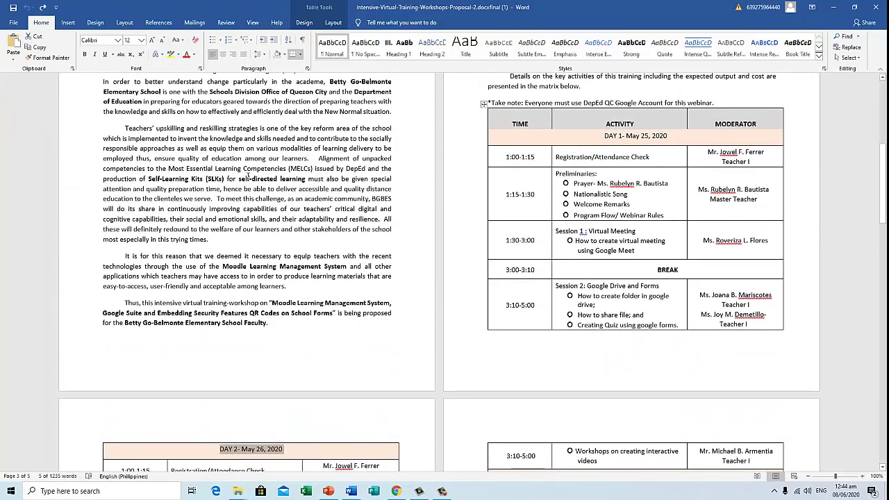
pyautogui.scroll(3, 167, 177)
pyautogui.scroll(4, 167, 177)
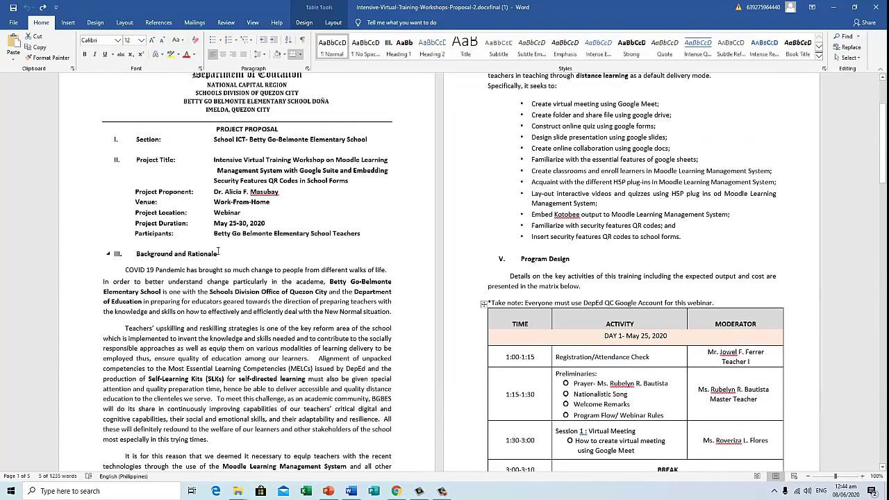
# - Select the Background and Rationale heading and give it a larger size from the Font Size list
pyautogui.tripleClick(187, 252)
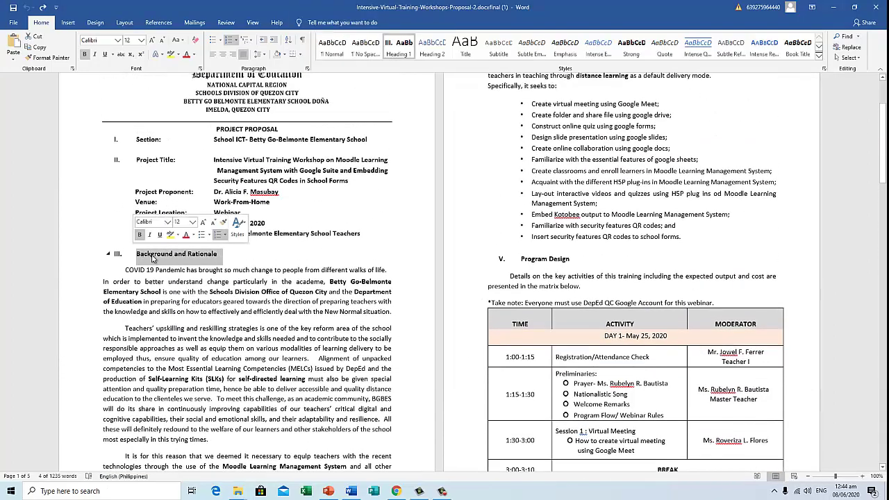
pyautogui.click(239, 257)
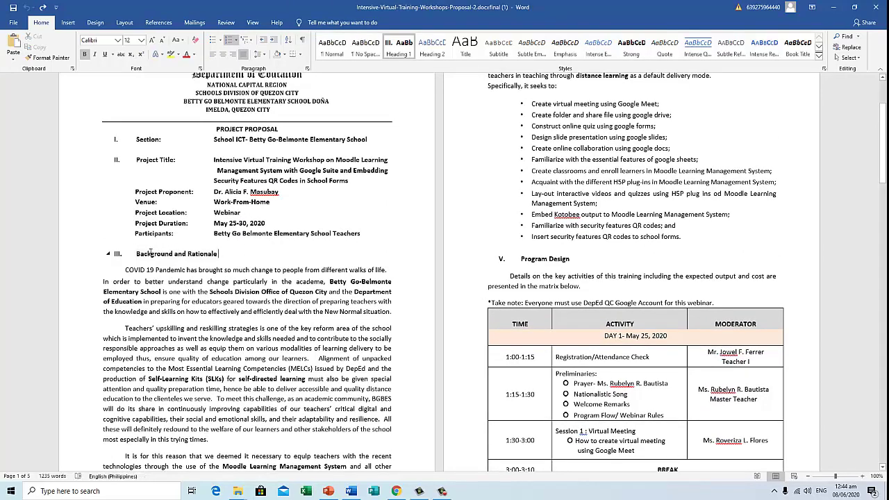
pyautogui.moveTo(155, 252); pyautogui.dragTo(221, 254)
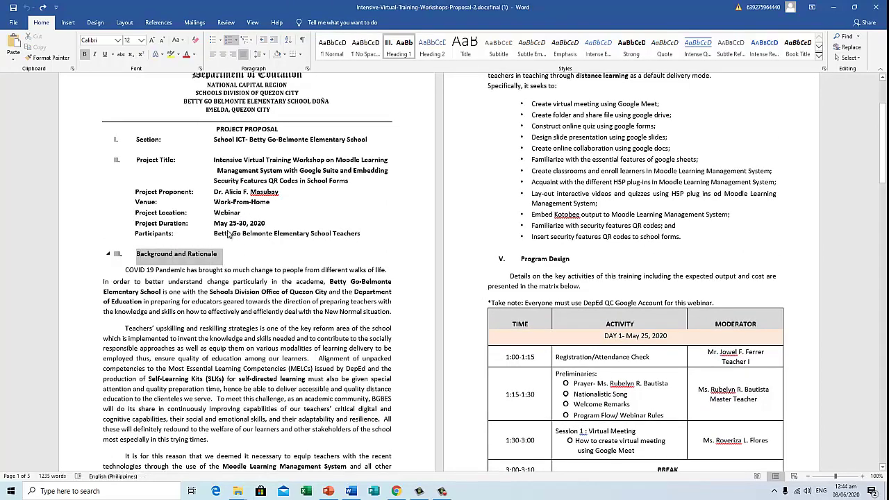
pyautogui.click(141, 40)
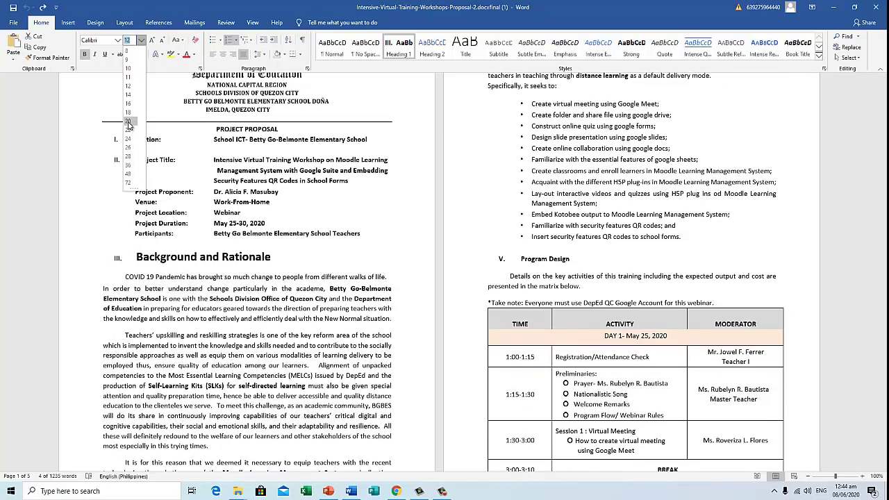
pyautogui.press('Escape')
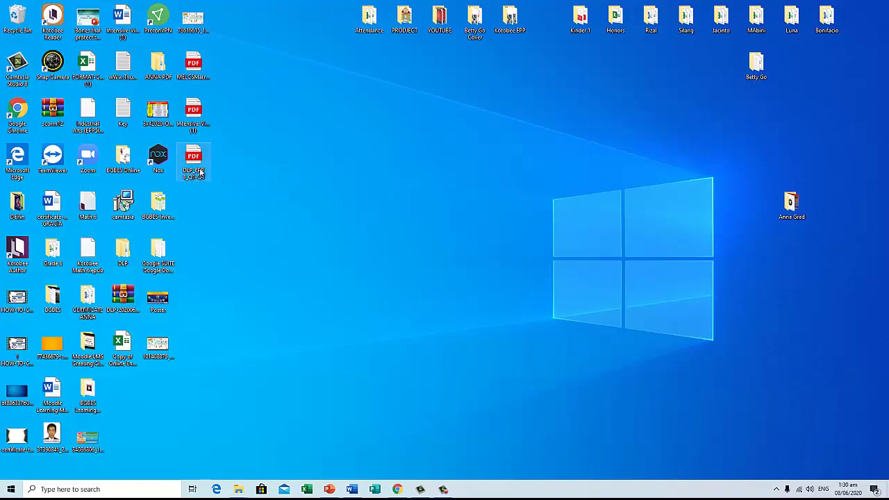
pyautogui.doubleClick(200, 172)
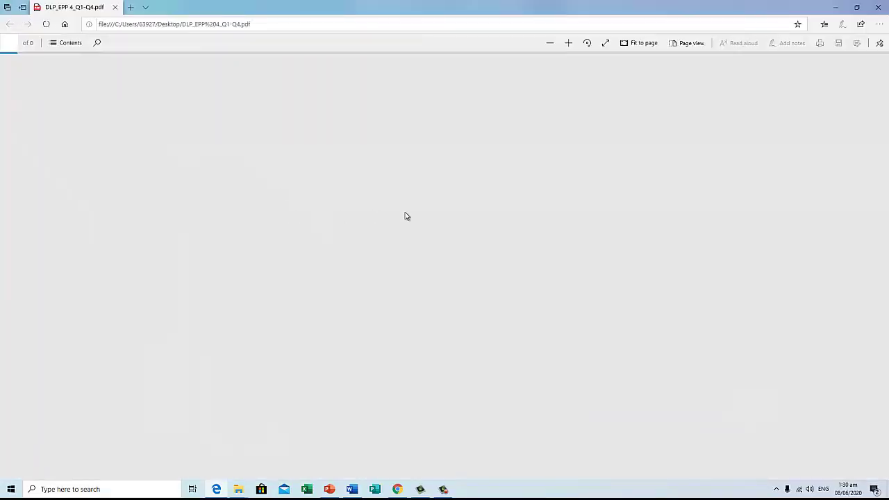
pyautogui.scroll(-2, 621, 201)
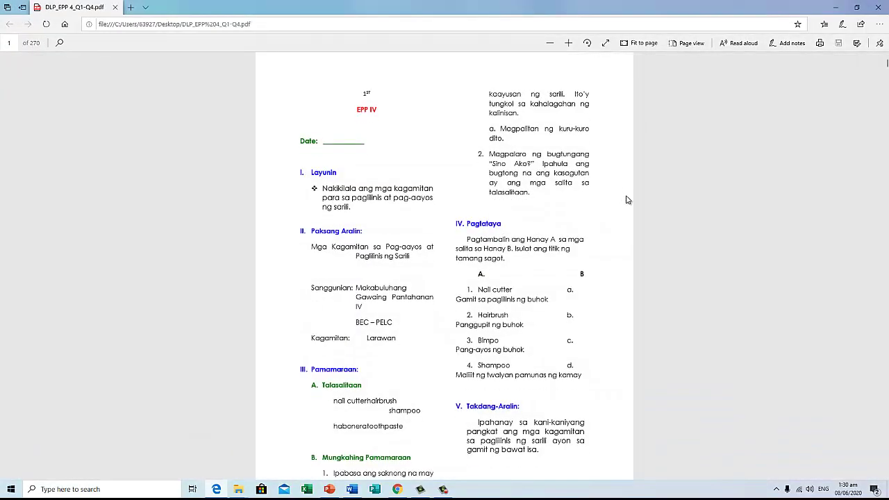
pyautogui.scroll(-10, 619, 218)
pyautogui.scroll(-10, 604, 220)
pyautogui.scroll(-10, 601, 221)
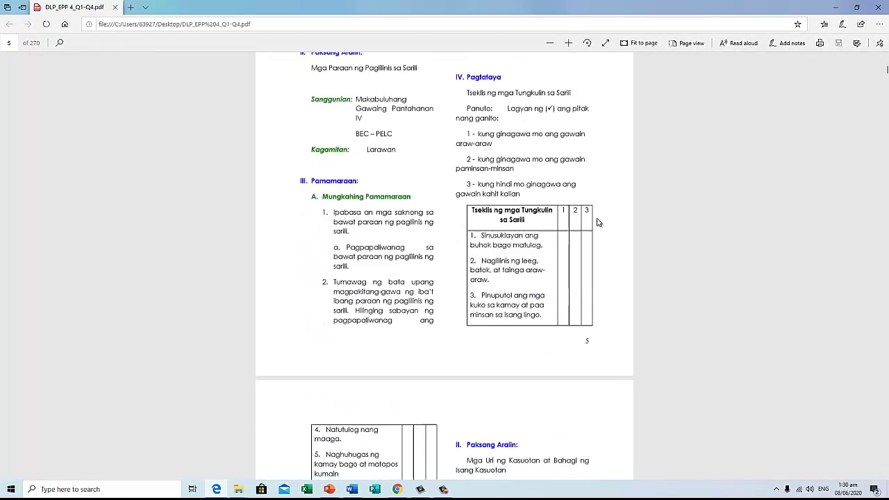
pyautogui.scroll(-10, 599, 224)
pyautogui.scroll(-10, 599, 223)
pyautogui.scroll(-10, 556, 174)
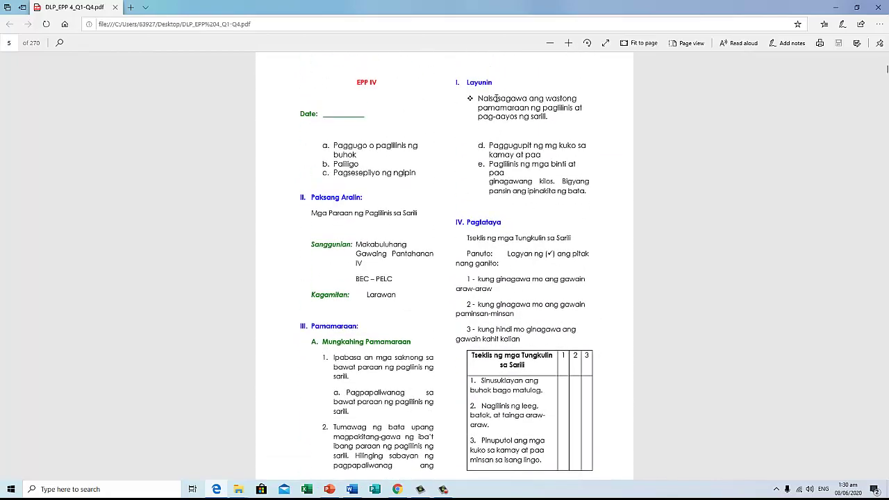
pyautogui.scroll(3, 519, 237)
pyautogui.scroll(10, 520, 237)
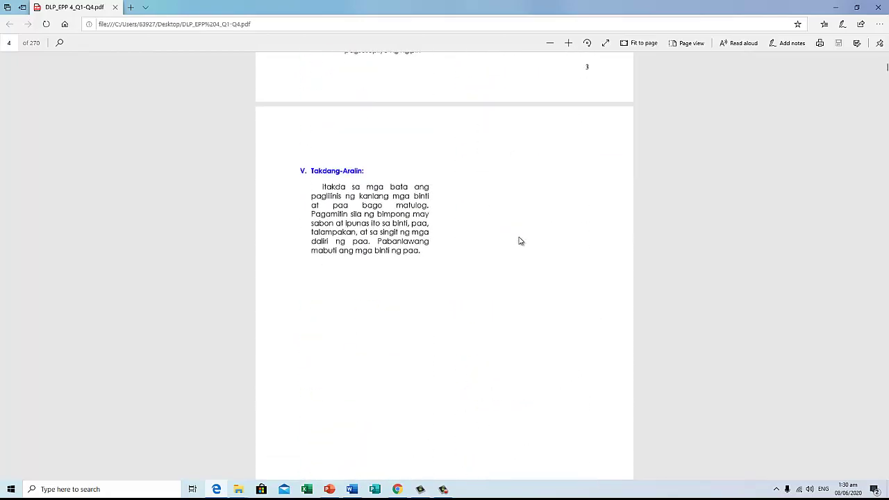
pyautogui.scroll(8, 519, 237)
pyautogui.scroll(10, 519, 236)
pyautogui.scroll(10, 528, 237)
pyautogui.scroll(5, 534, 237)
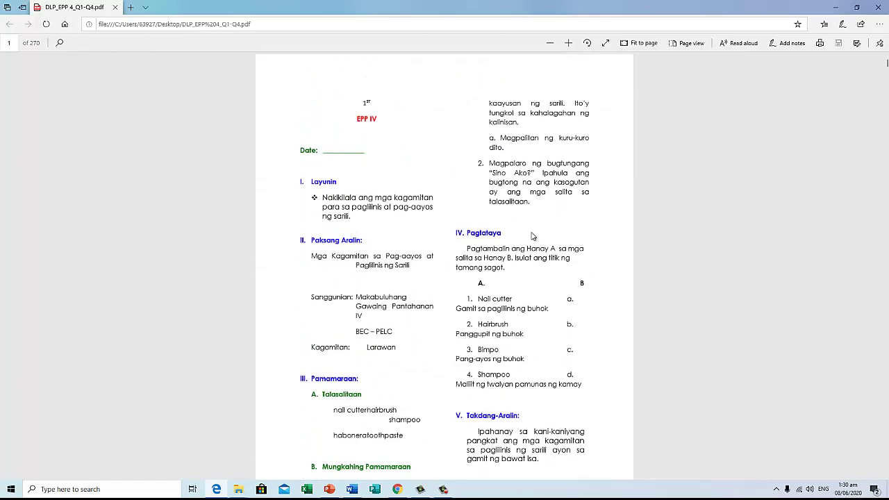
pyautogui.moveTo(888, 65)
pyautogui.moveTo(887, 65); pyautogui.dragTo(887, 440)
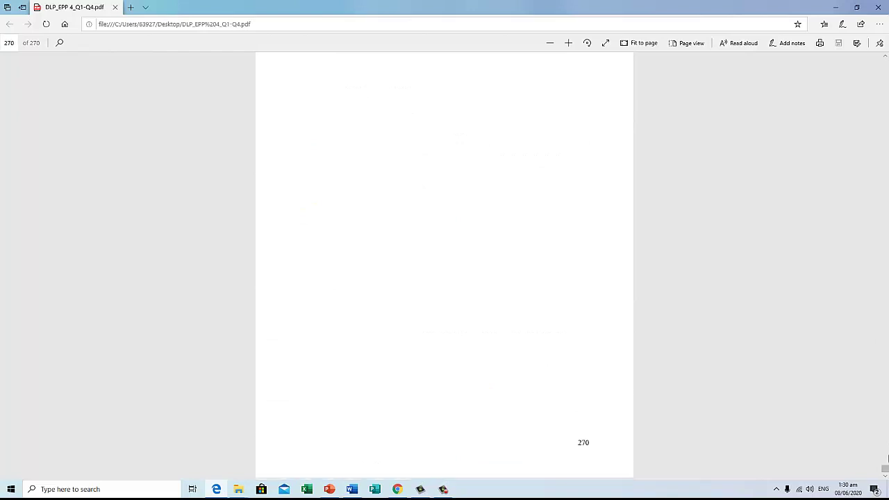
pyautogui.moveTo(886, 472); pyautogui.dragTo(888, 186)
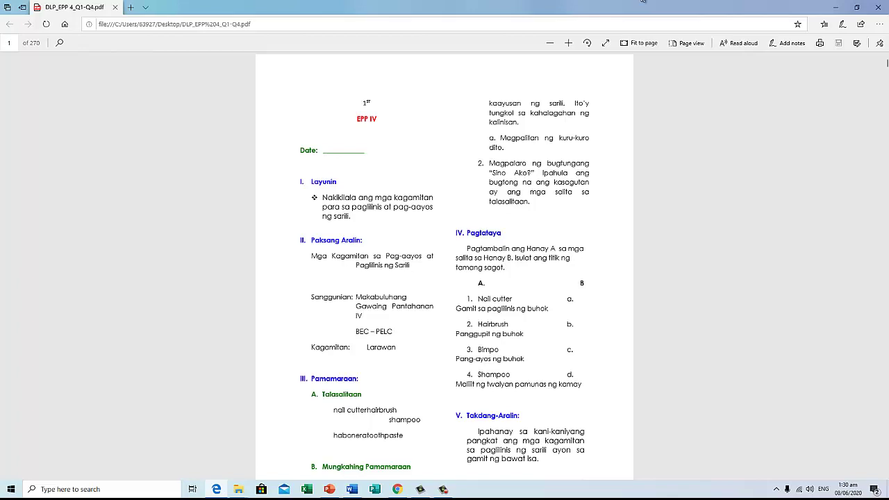
# - Close the PDF lesson plan and the shapes worksheet document
pyautogui.click(878, 7)
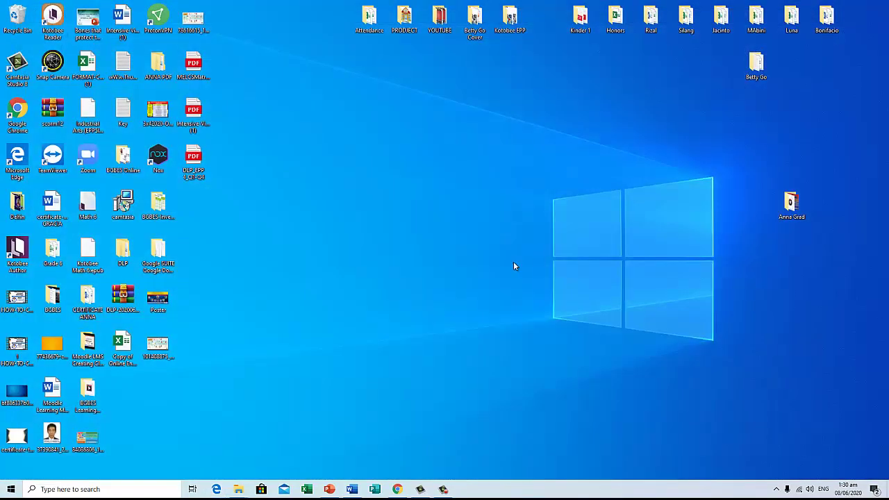
pyautogui.moveTo(354, 491)
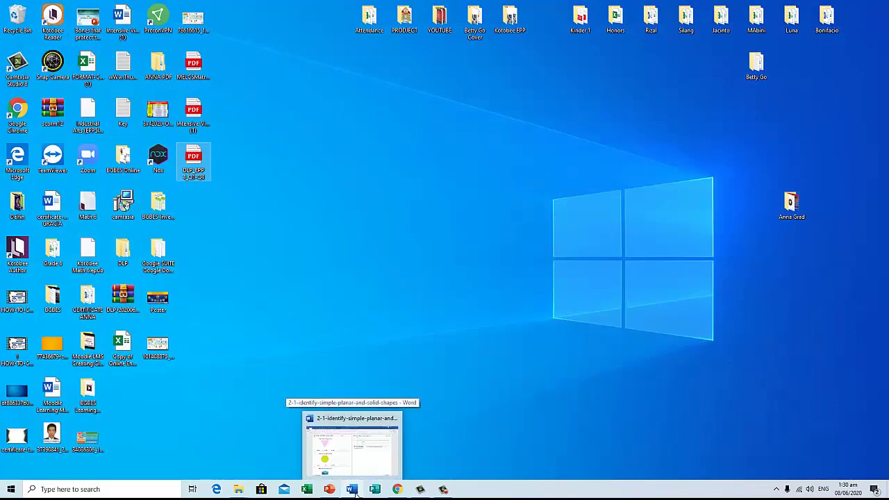
pyautogui.click(352, 450)
pyautogui.click(877, 5)
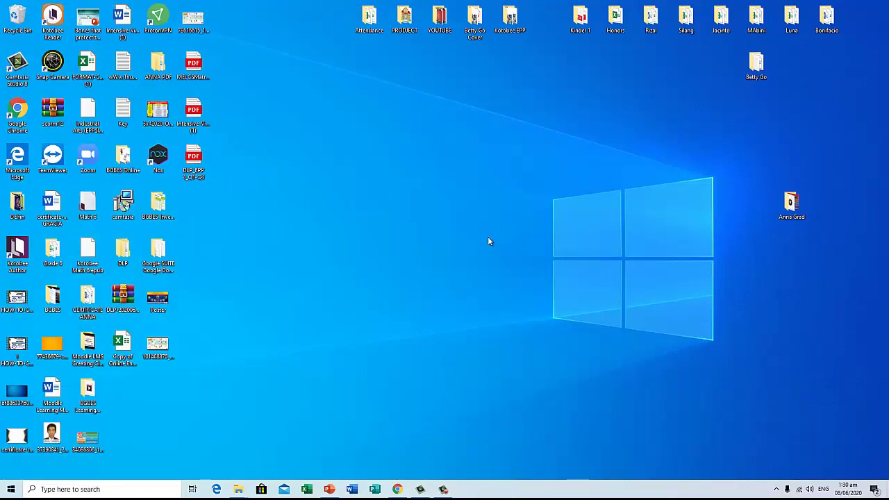
# - Launch Word, create a blank document, and browse for a file through File > Open
pyautogui.click(352, 490)
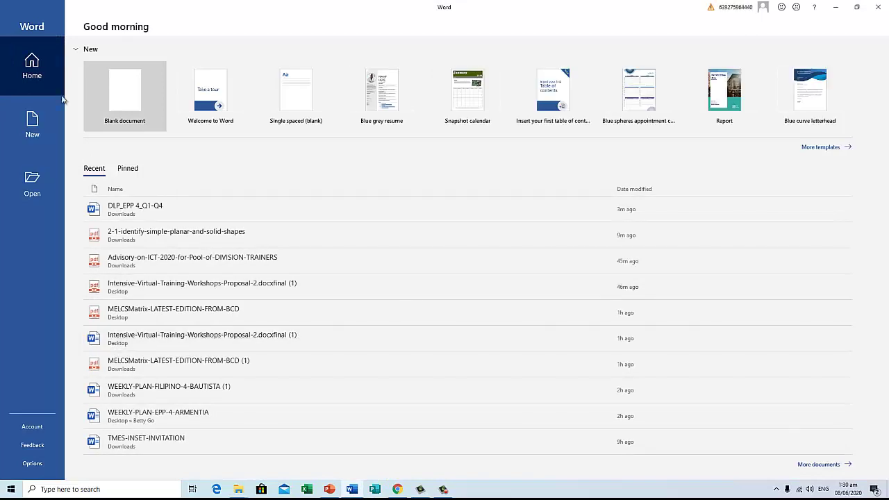
pyautogui.click(125, 87)
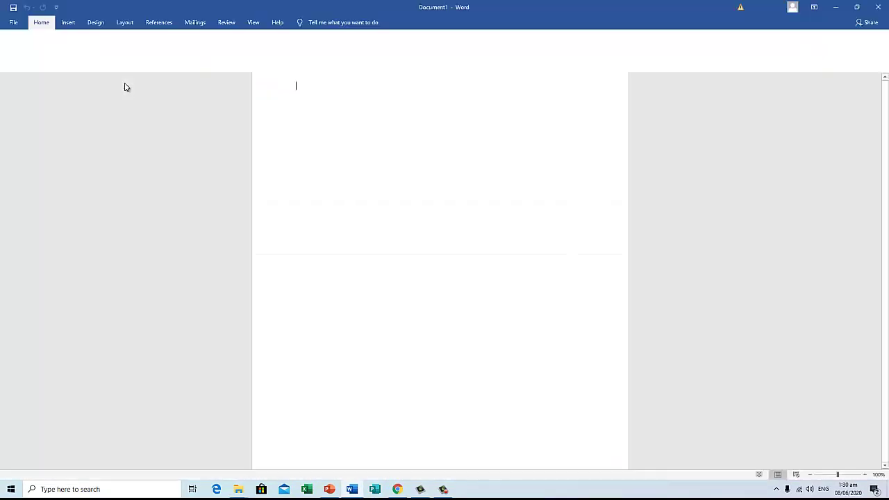
pyautogui.click(12, 22)
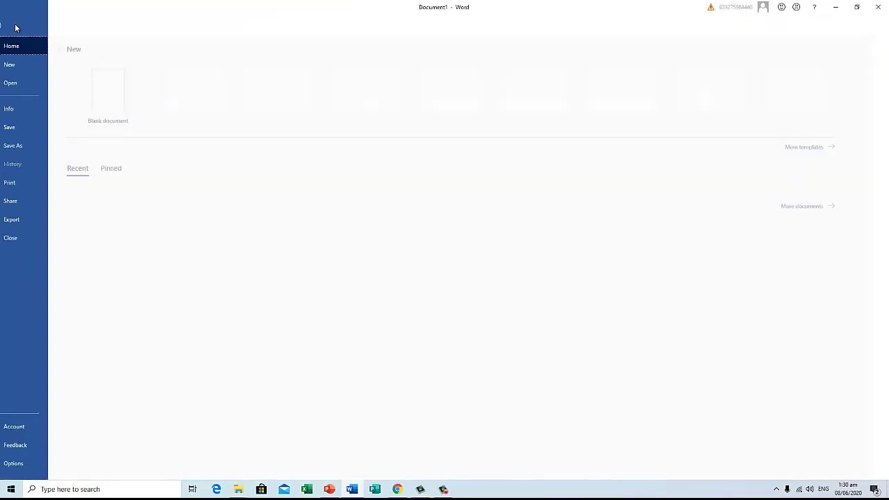
pyautogui.click(27, 83)
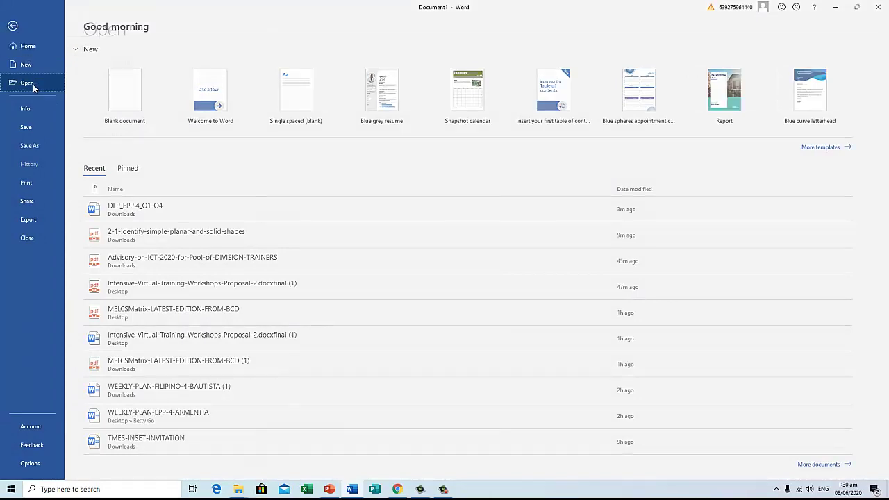
pyautogui.click(138, 167)
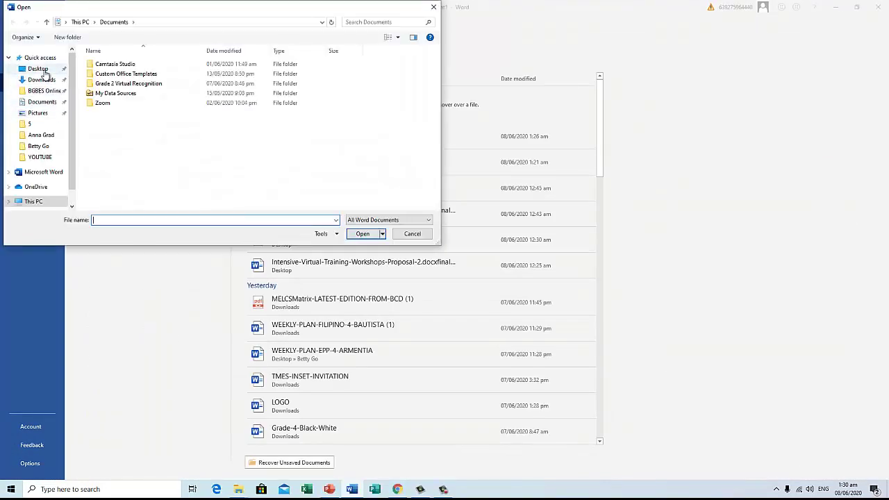
# - Pick the DLP_EPP 4_Q1-Q4 PDF from the Desktop folder and open it in Word
pyautogui.click(38, 69)
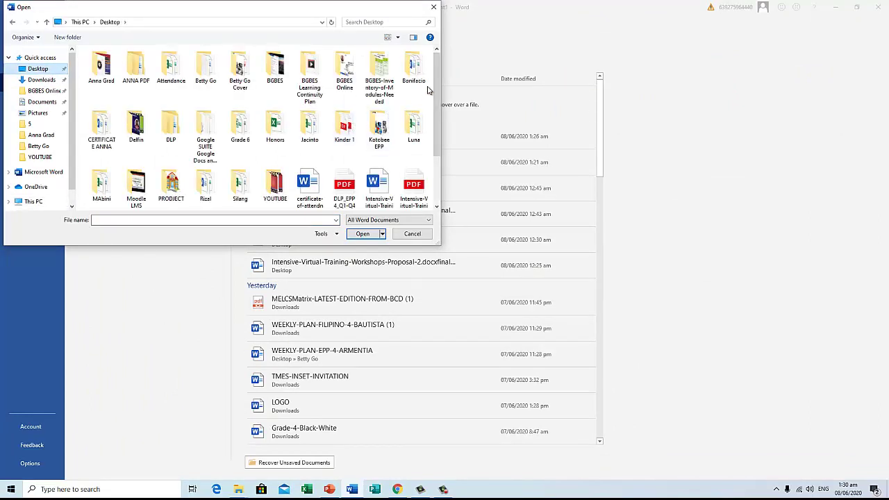
pyautogui.moveTo(436, 69); pyautogui.dragTo(446, 116)
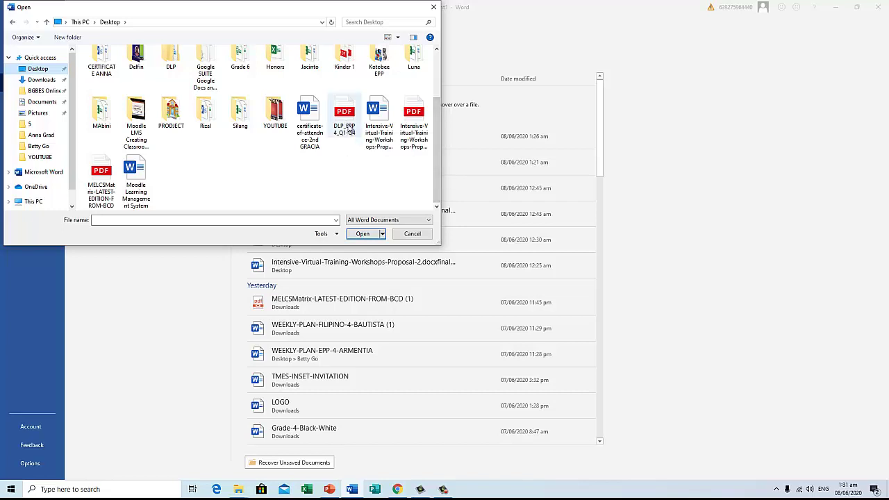
pyautogui.click(348, 127)
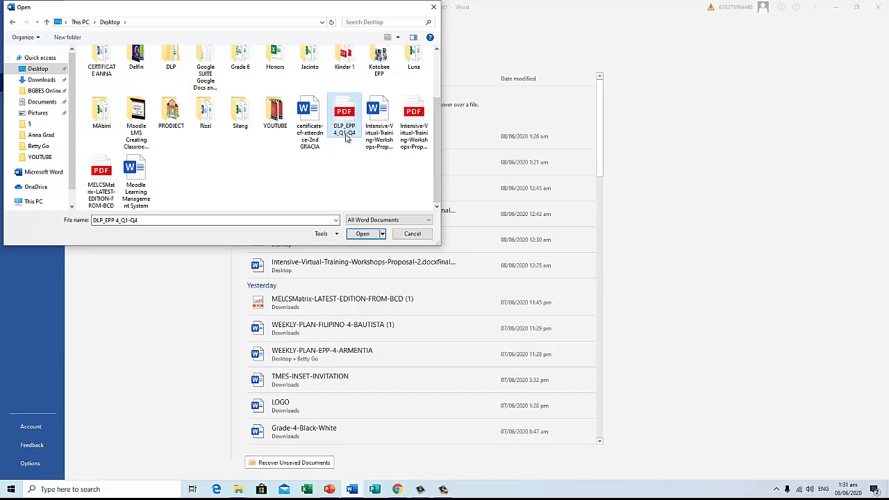
pyautogui.click(363, 235)
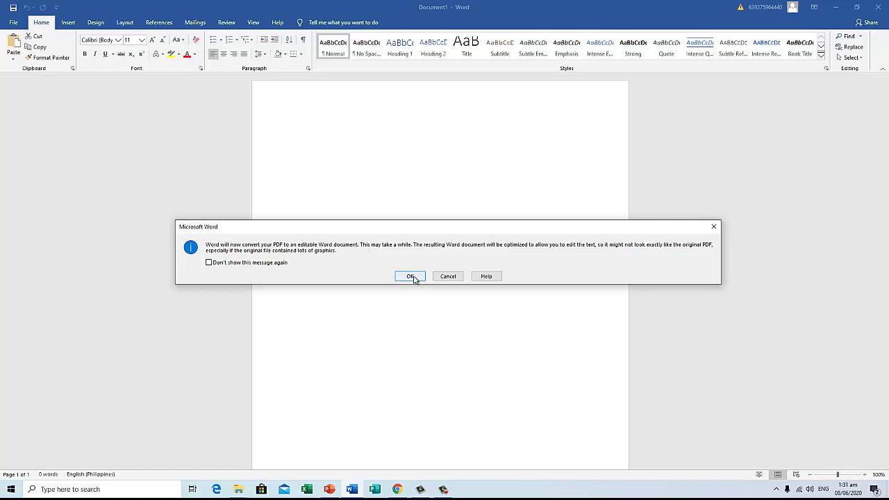
# - Confirm the conversion so DLP_EPP 4_Q1-Q4 loads as an editable 265-page lesson plan
pyautogui.click(412, 276)
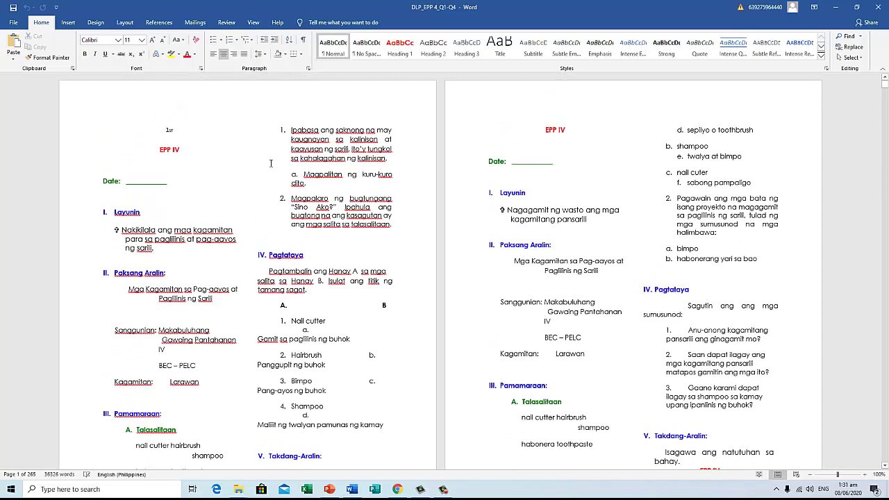
# - Insert a new line above "1st" on page one, type the author's full name, and left-align it
pyautogui.scroll(-2, 259, 262)
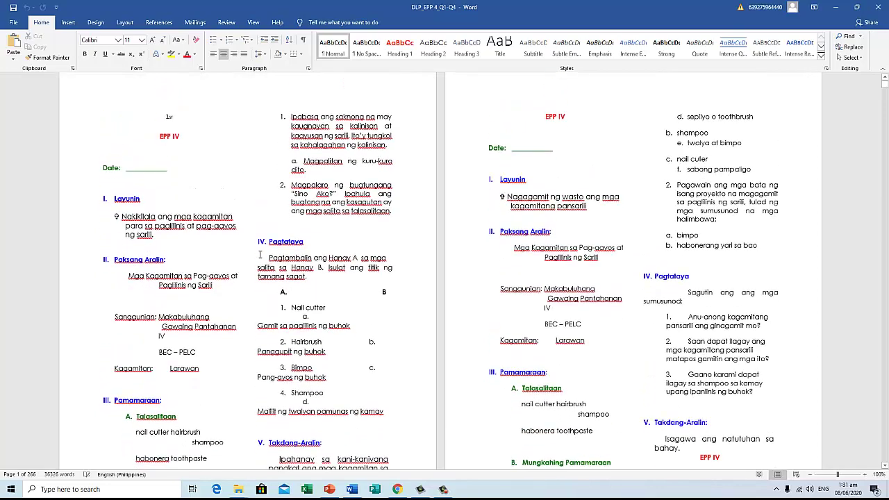
pyautogui.scroll(2, 260, 259)
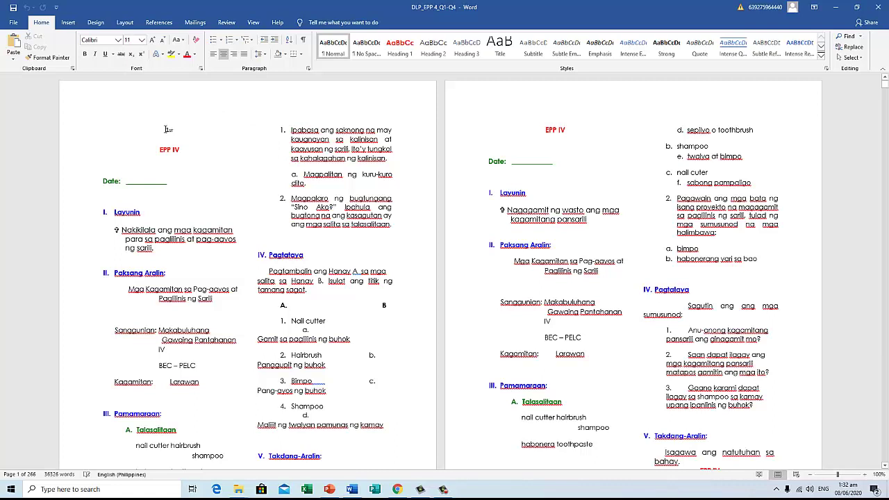
pyautogui.press('Return')
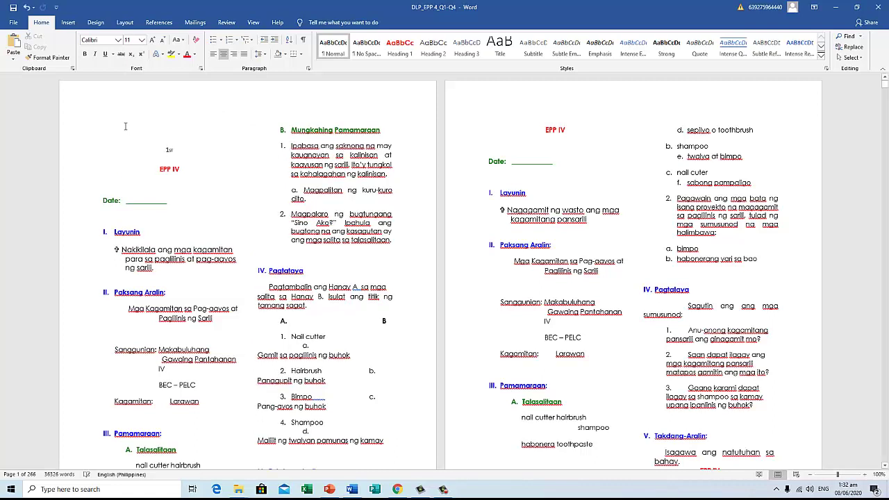
pyautogui.write('Mich')
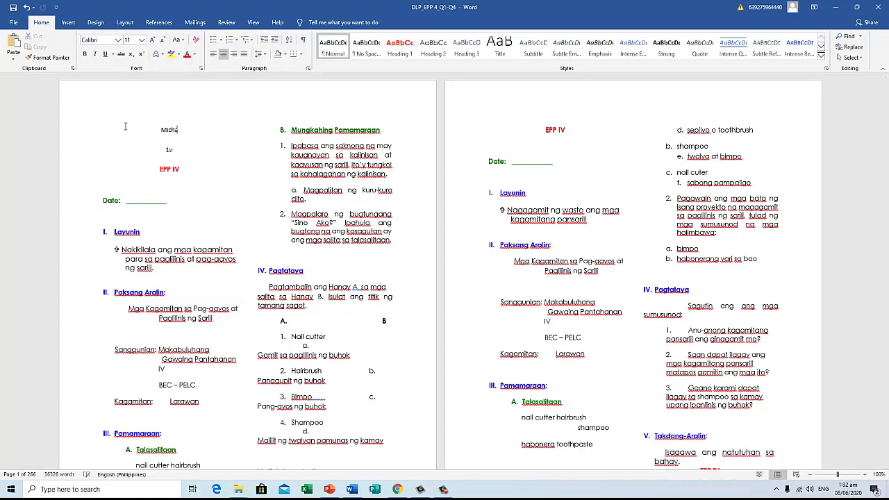
pyautogui.write('ael B.')
pyautogui.write(' Armetia')
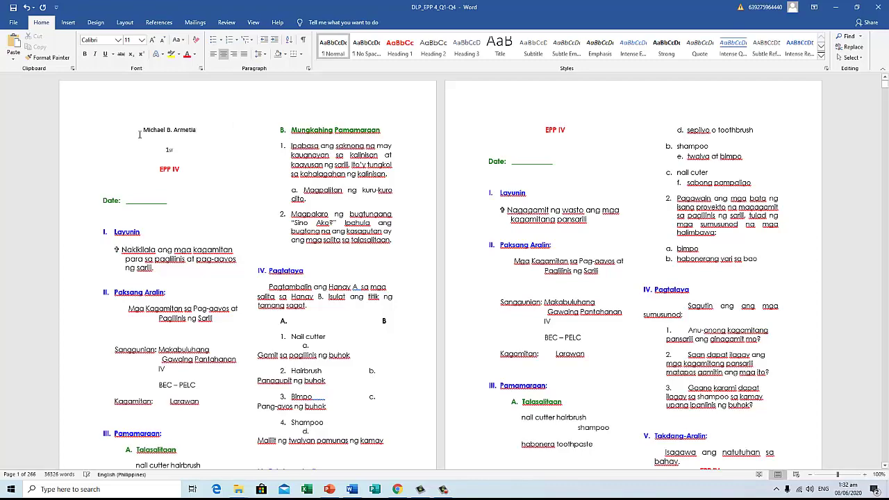
pyautogui.click(217, 55)
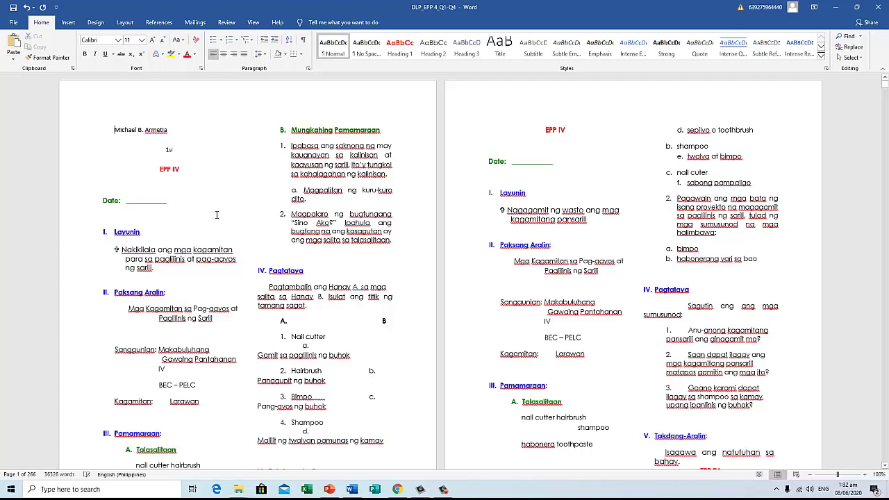
pyautogui.scroll(-3, 321, 254)
pyautogui.scroll(-3, 321, 254)
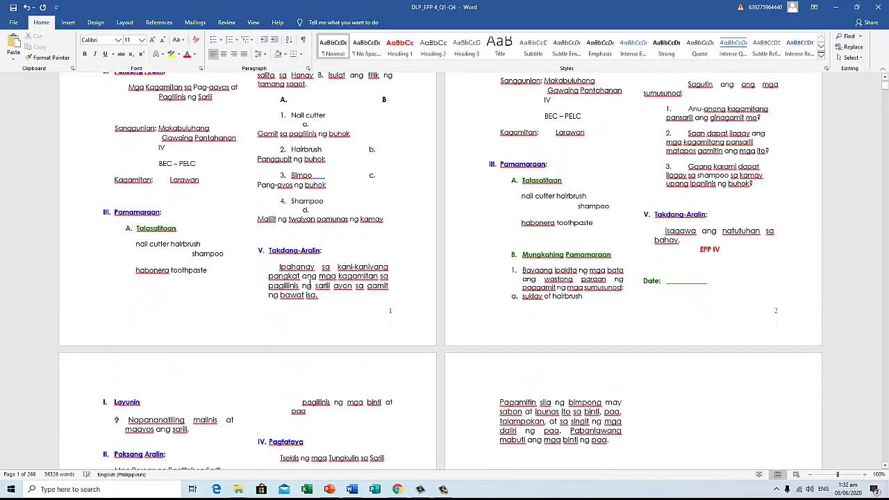
pyautogui.scroll(-2, 311, 283)
pyautogui.scroll(2, 334, 186)
pyautogui.scroll(3, 334, 185)
pyautogui.scroll(3, 334, 186)
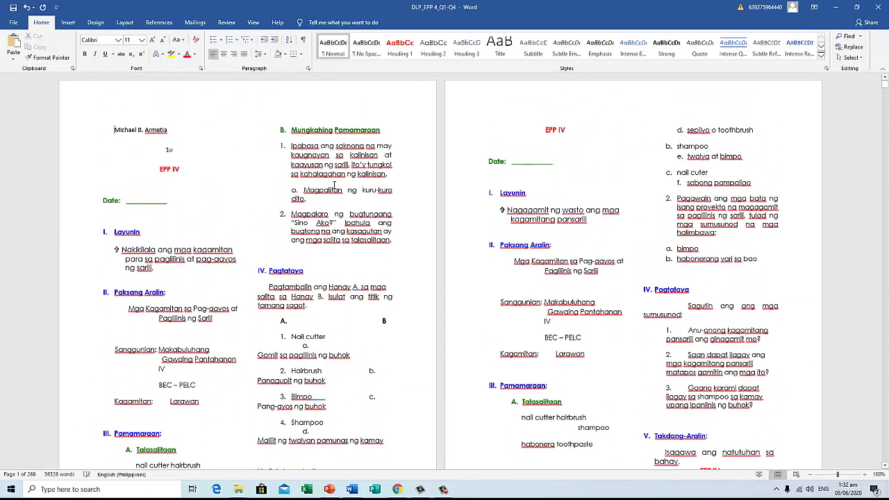
pyautogui.click(320, 278)
pyautogui.press('BackSpace')
pyautogui.press('BackSpace')
pyautogui.press('BackSpace')
pyautogui.press('BackSpace')
pyautogui.press('BackSpace')
pyautogui.press('BackSpace')
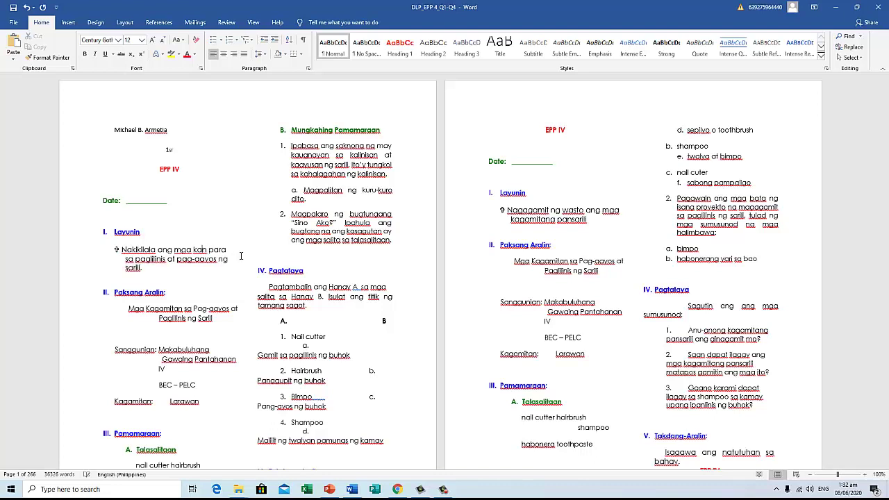
pyautogui.write('gam')
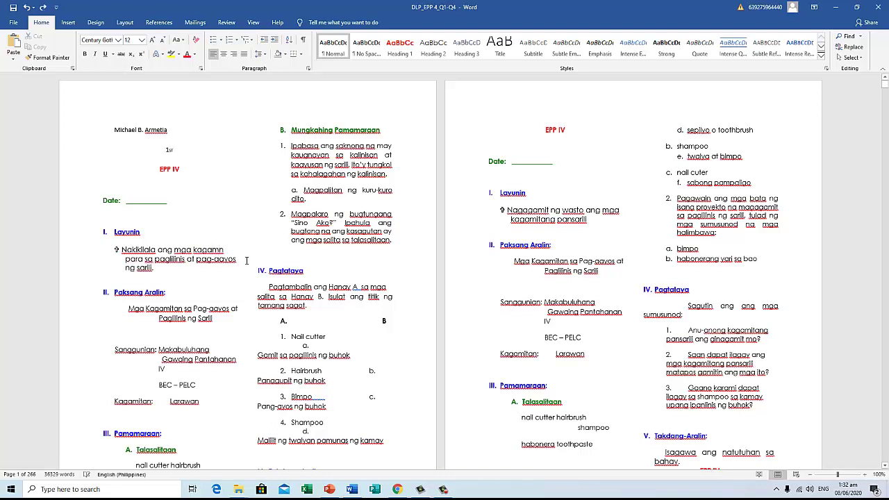
pyautogui.write('ita')
pyautogui.click(444, 489)
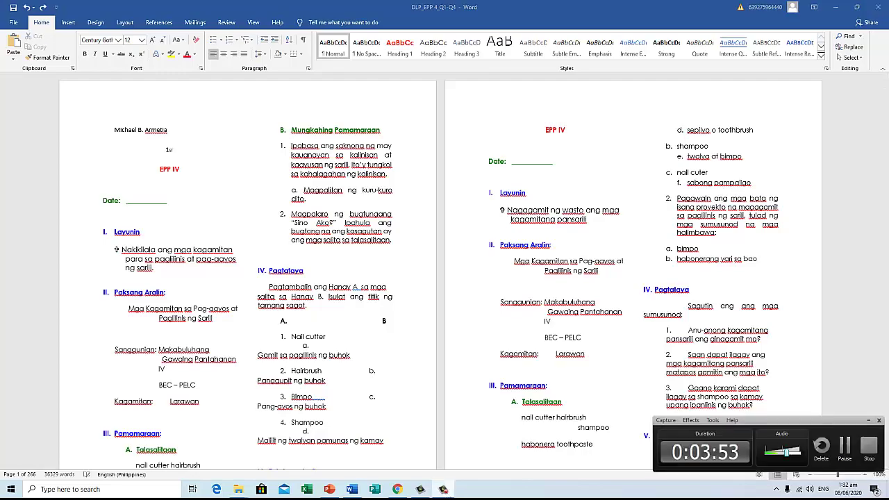